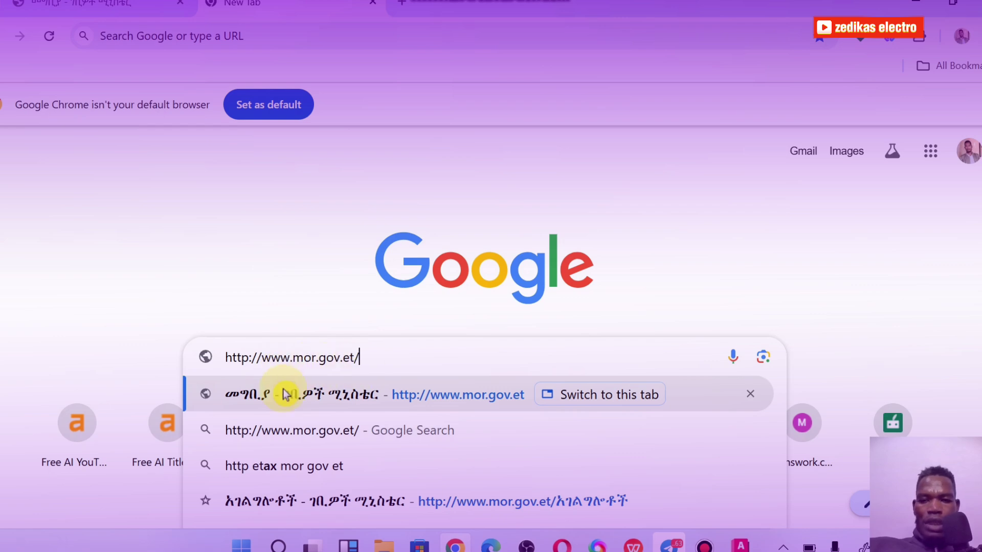
triple_click(379, 356)
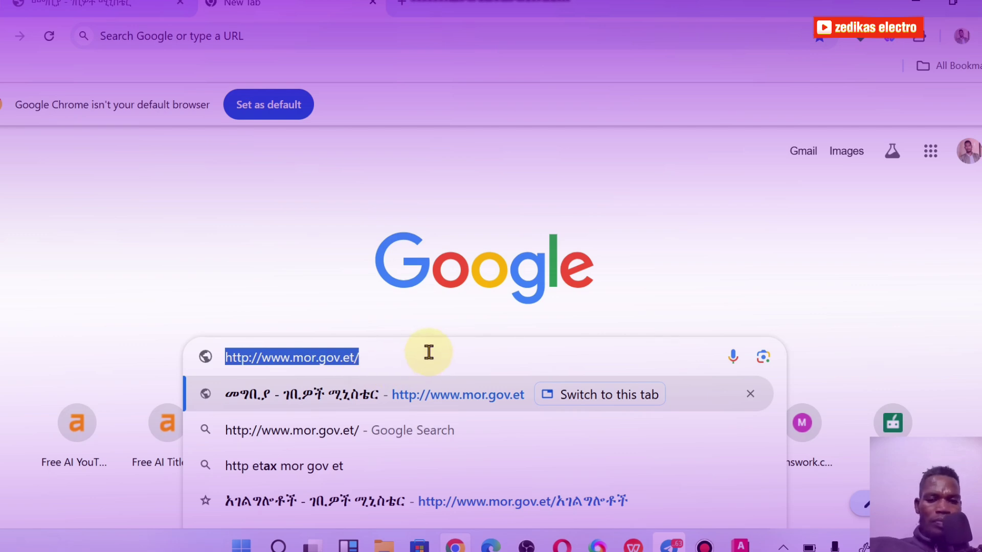
key("Return")
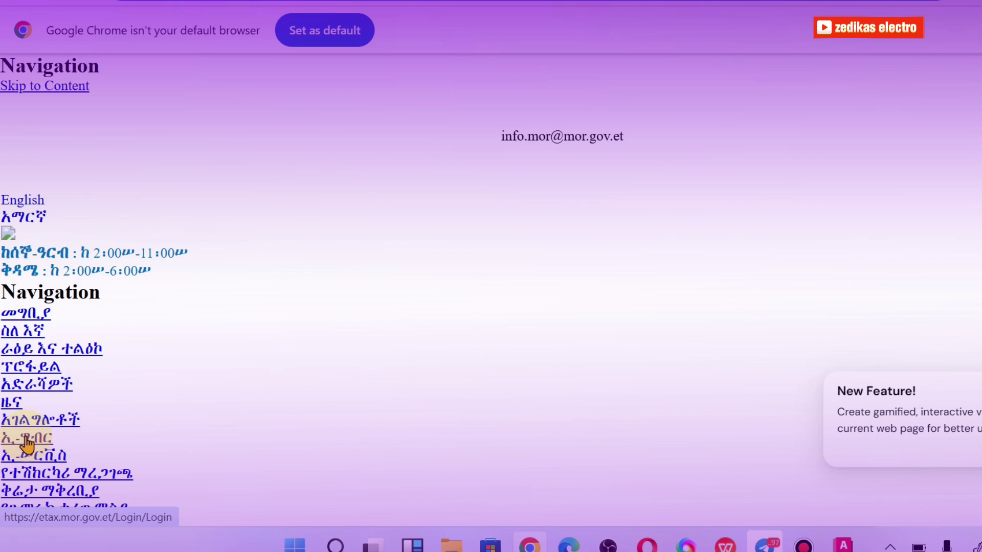
left_click(25, 439)
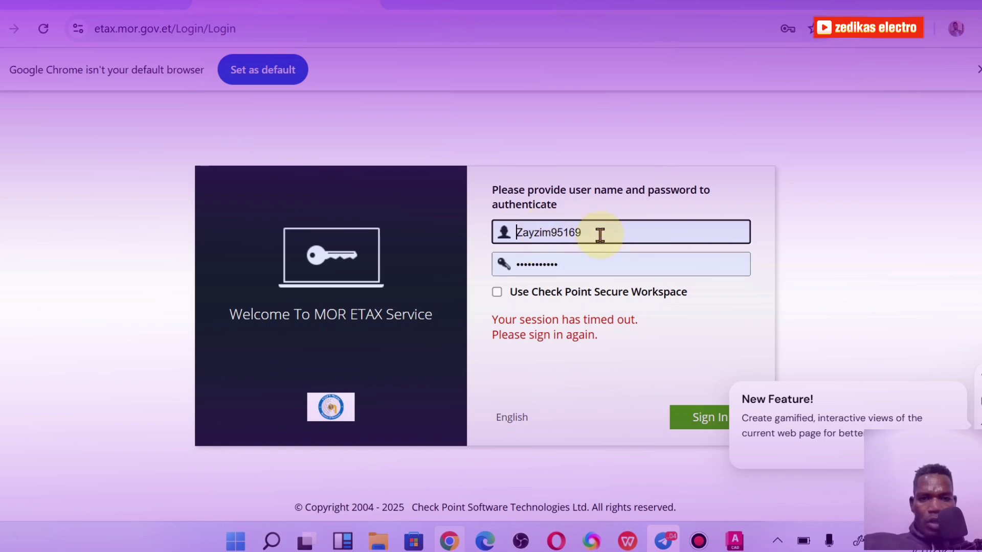
Sign in to the MOR ETAX portal with the company's saved username and password and open ETAX Services.
left_click(559, 231)
left_click(621, 308)
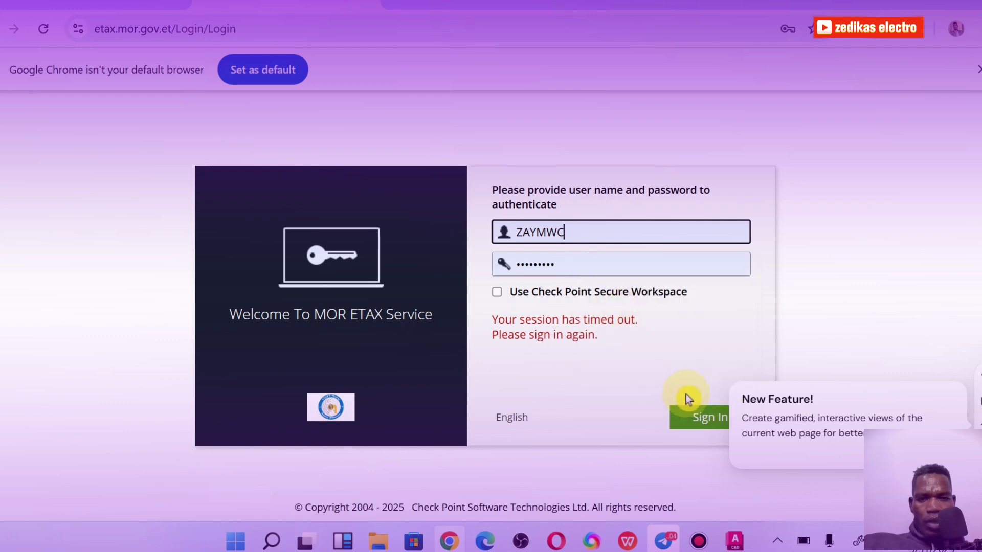
left_click(698, 417)
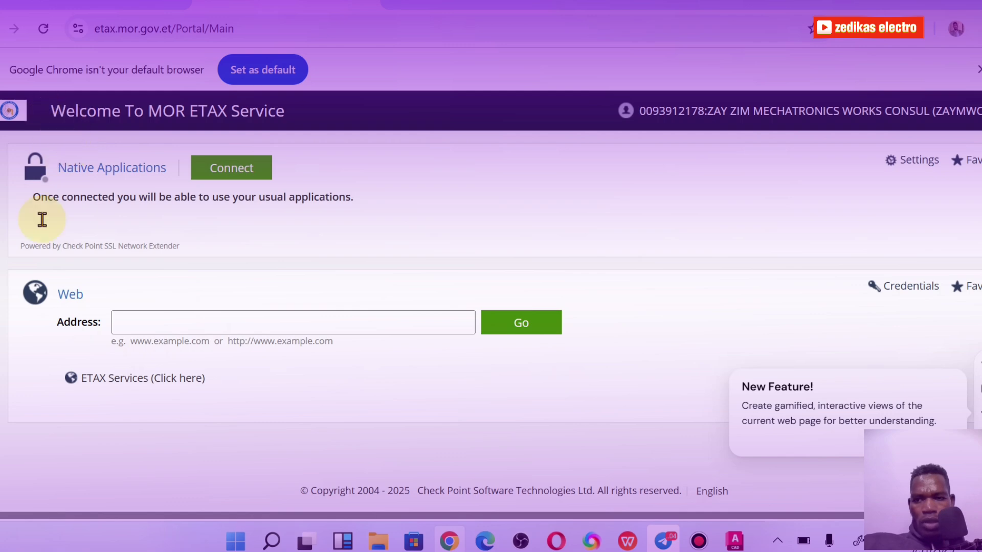
left_click(86, 384)
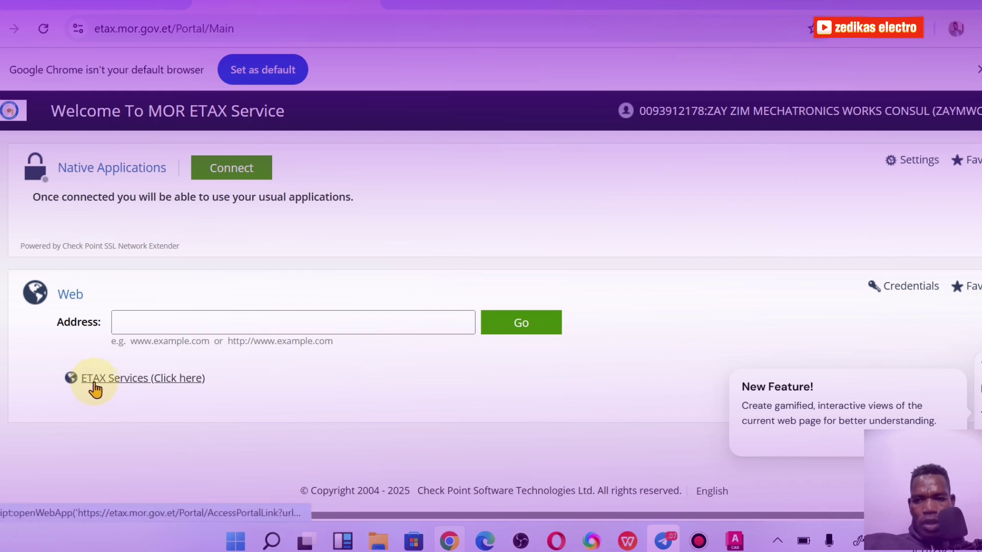
left_click(129, 380)
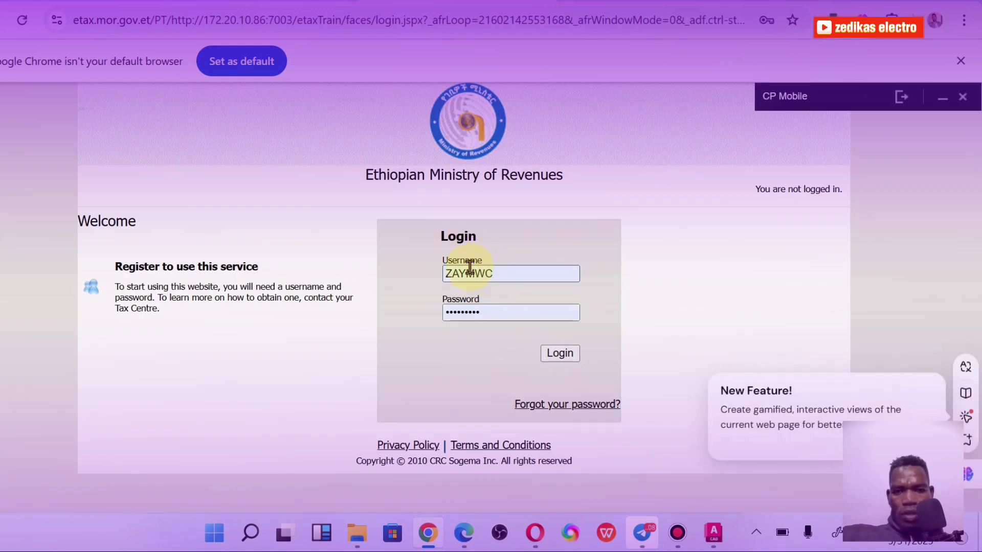
Choose the taxpayer's saved username and password on the Ministry of Revenues login form and log in.
right_click(470, 267)
left_click(469, 270)
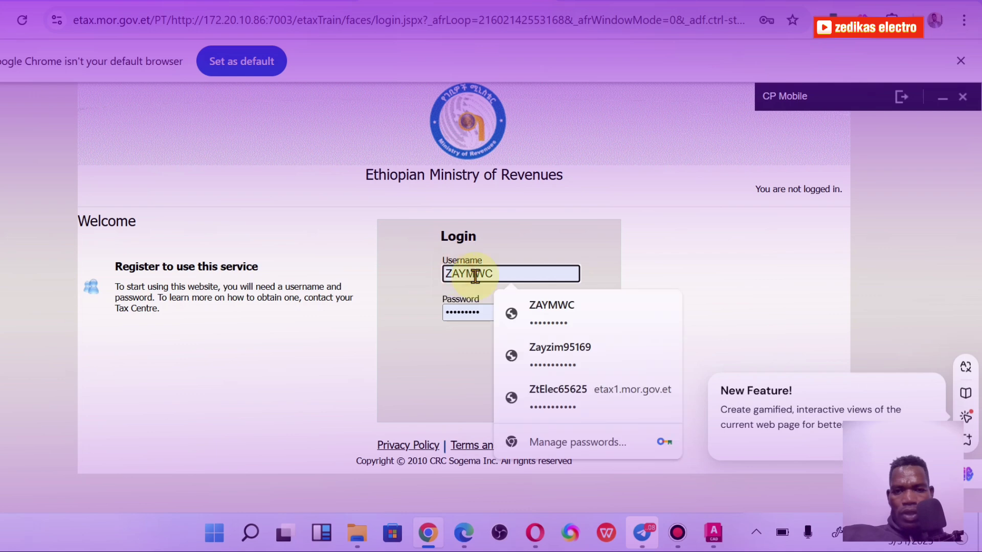
left_click(546, 352)
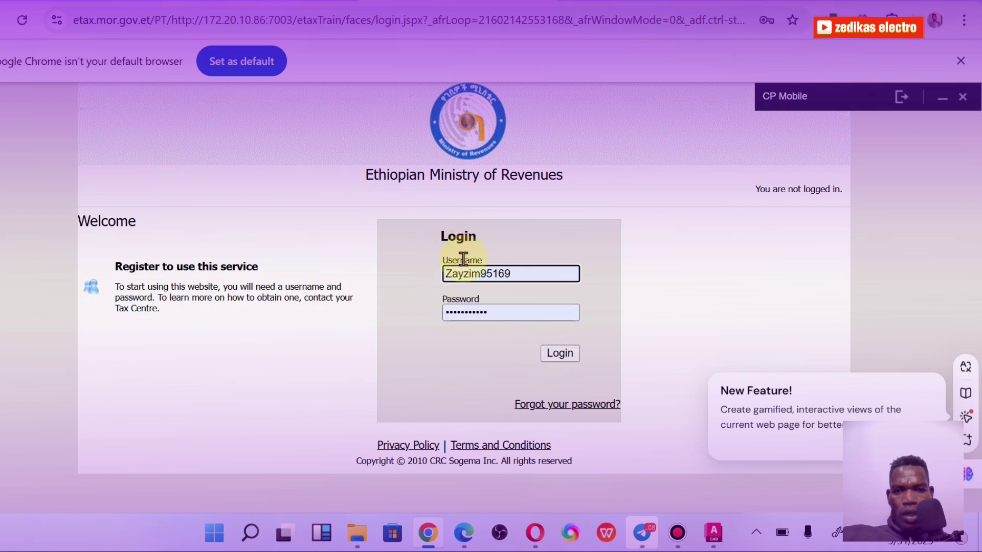
left_click(558, 358)
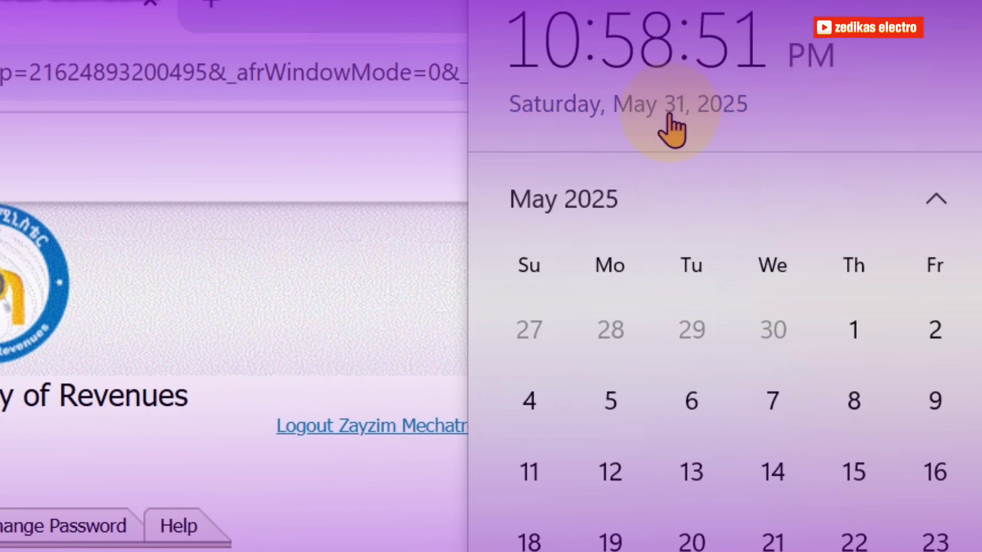
Check the April and May 2025 months in the system calendar and close it.
left_click(935, 199)
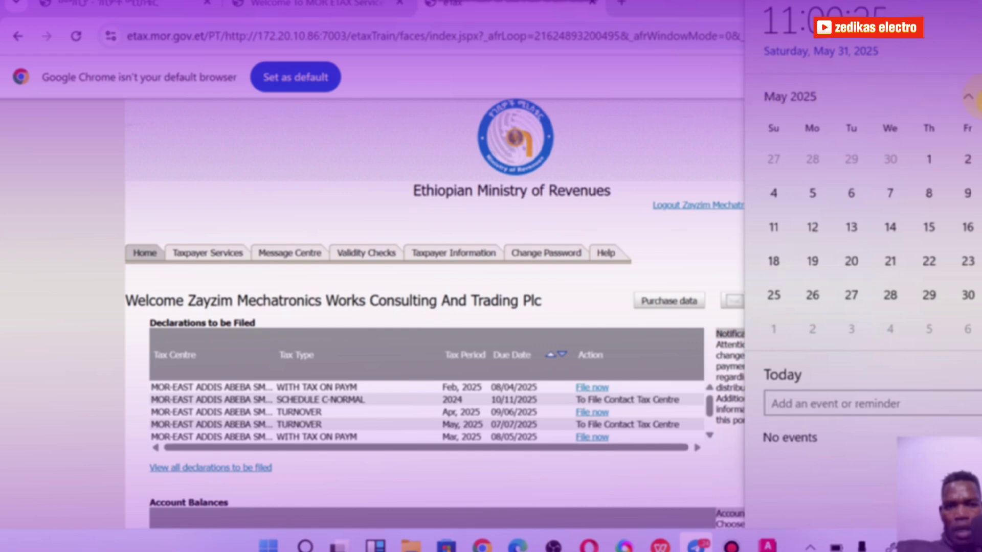
left_click(970, 99)
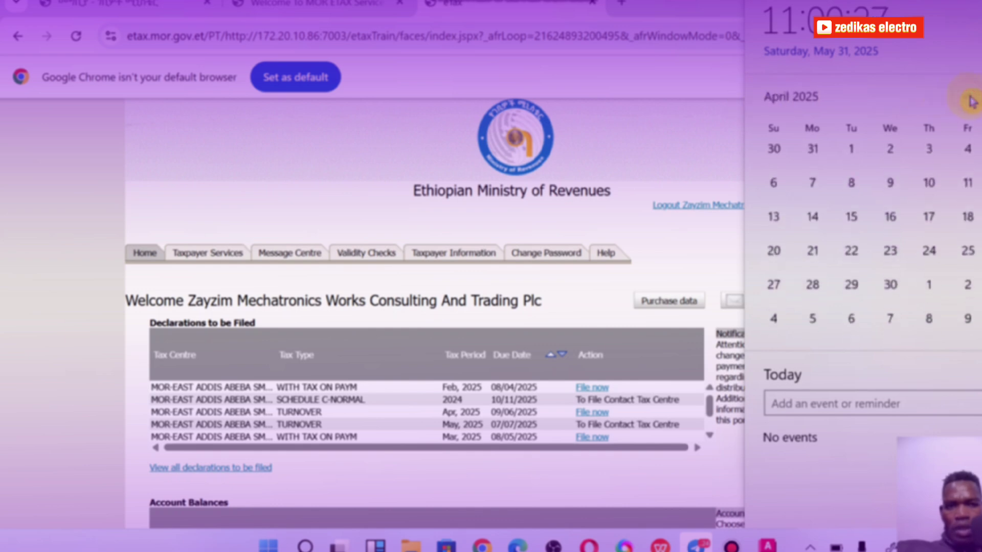
scroll(793, 120, "down", 1)
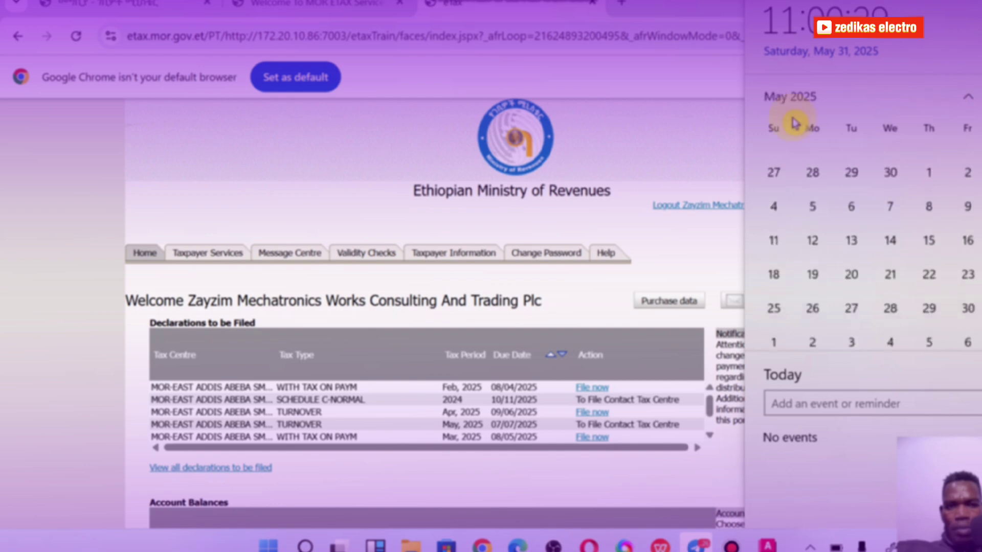
left_click(692, 237)
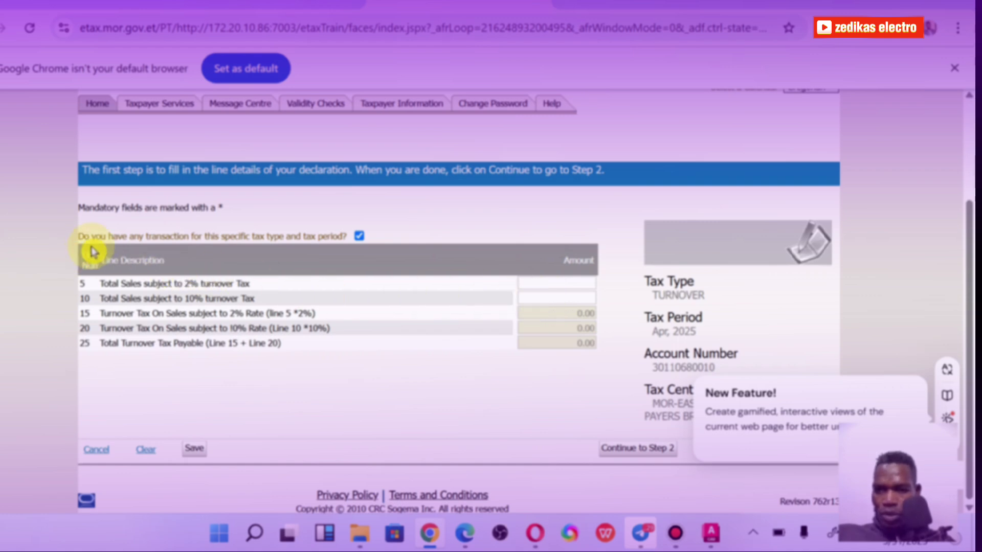
Leave the transaction question unchecked for the April 2025 turnover declaration to declare no transactions.
left_click(359, 235)
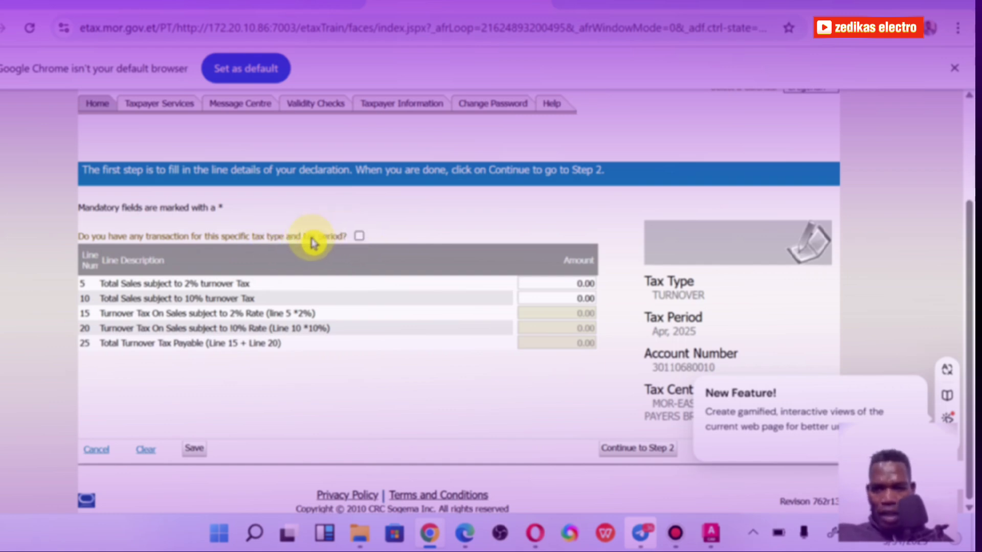
left_click(360, 236)
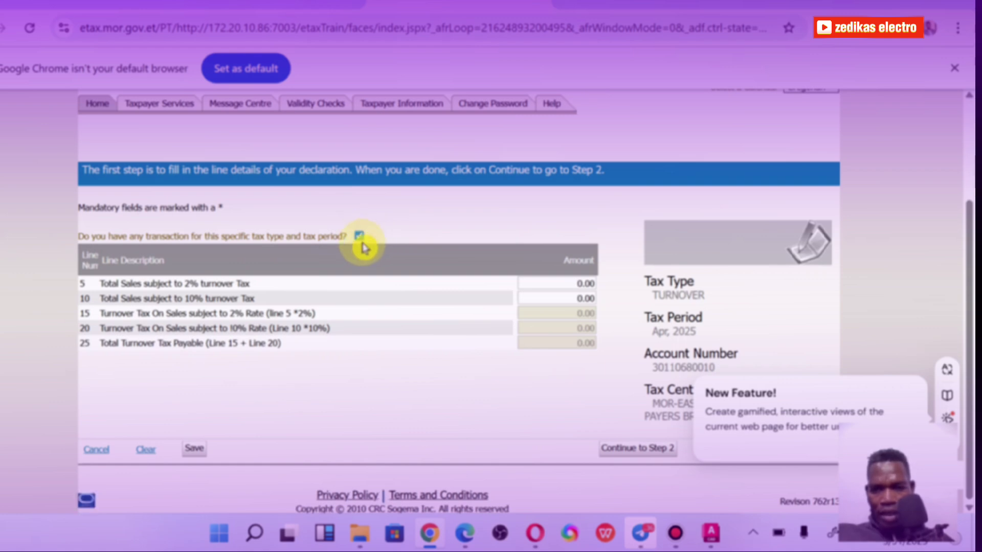
left_click(359, 236)
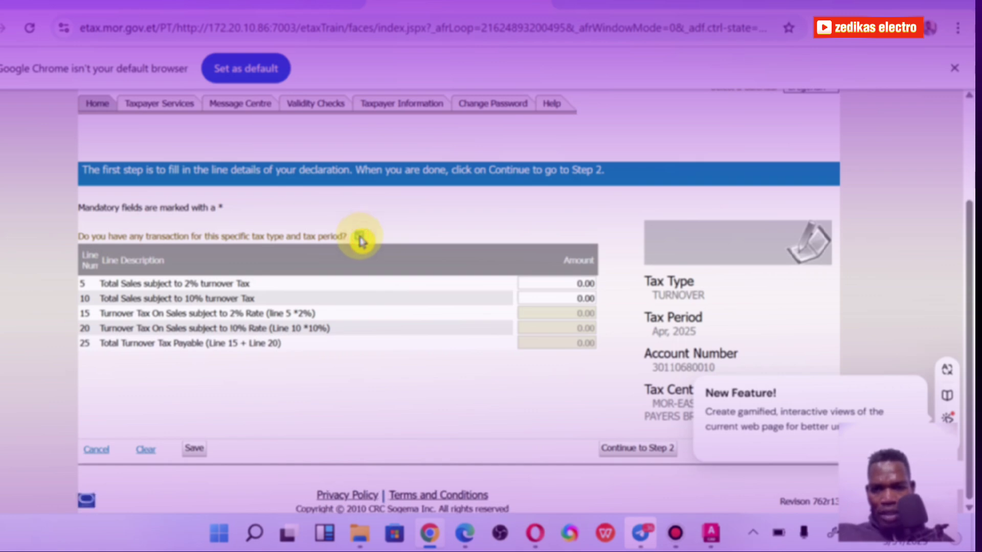
left_click(359, 237)
left_click(359, 237)
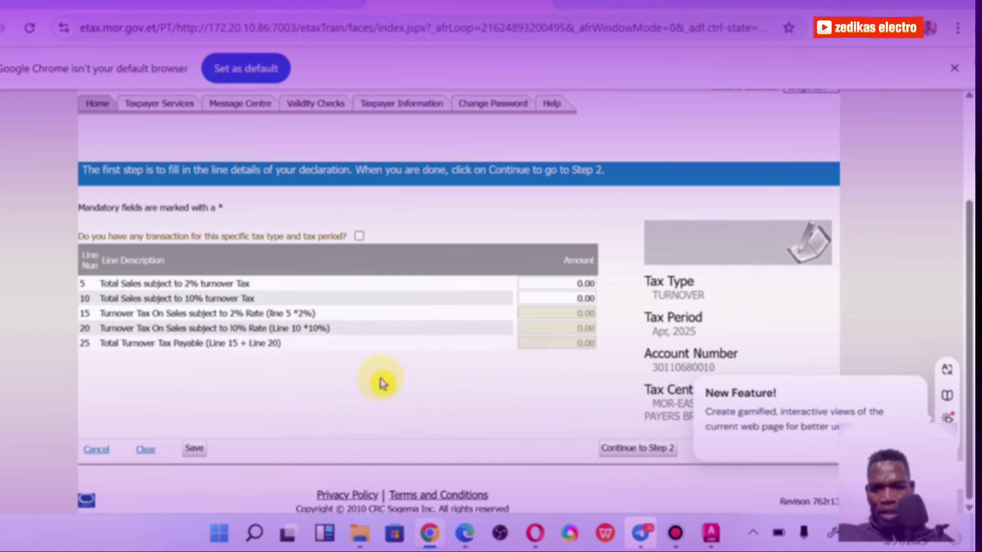
Save the line details of the turnover declaration and continue to Step 2.
left_click(195, 450)
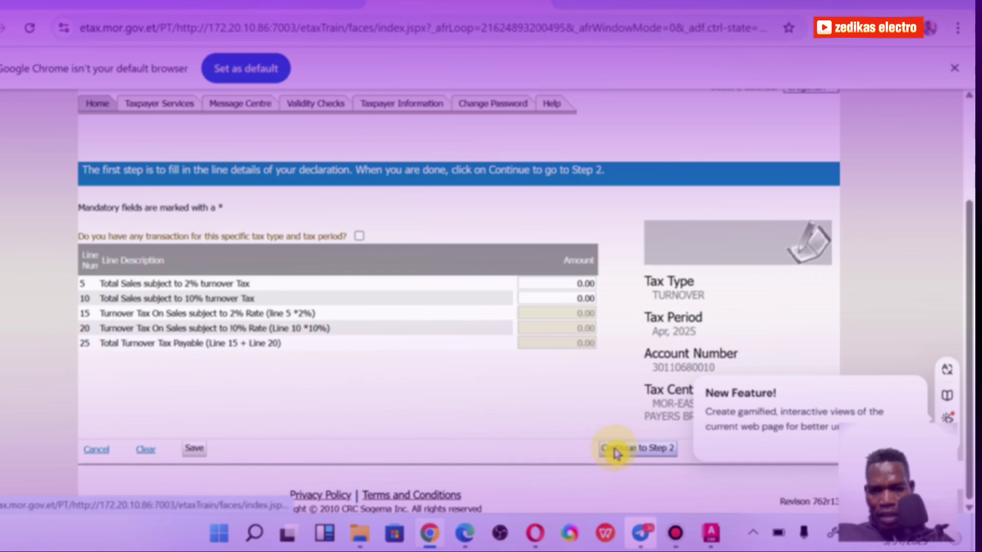
left_click(194, 449)
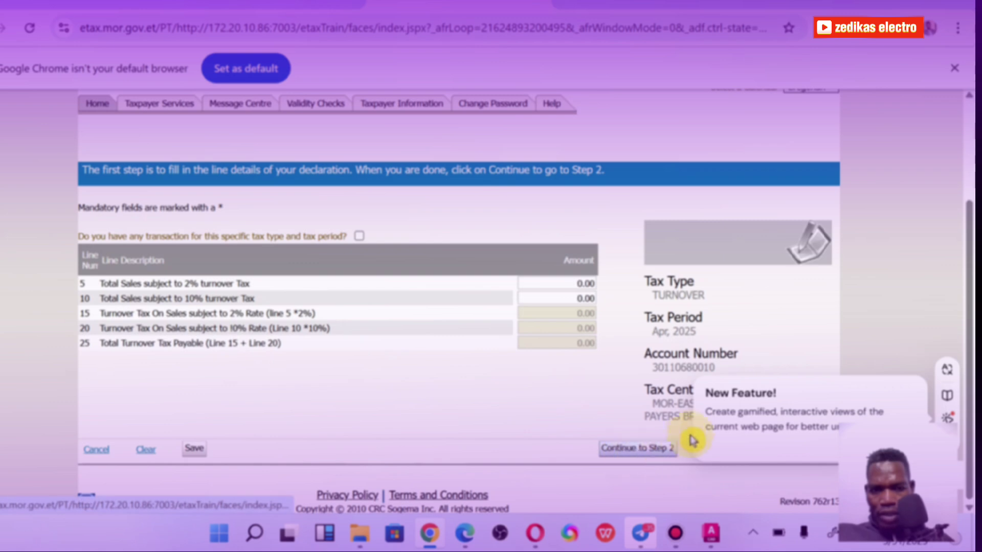
left_click(634, 448)
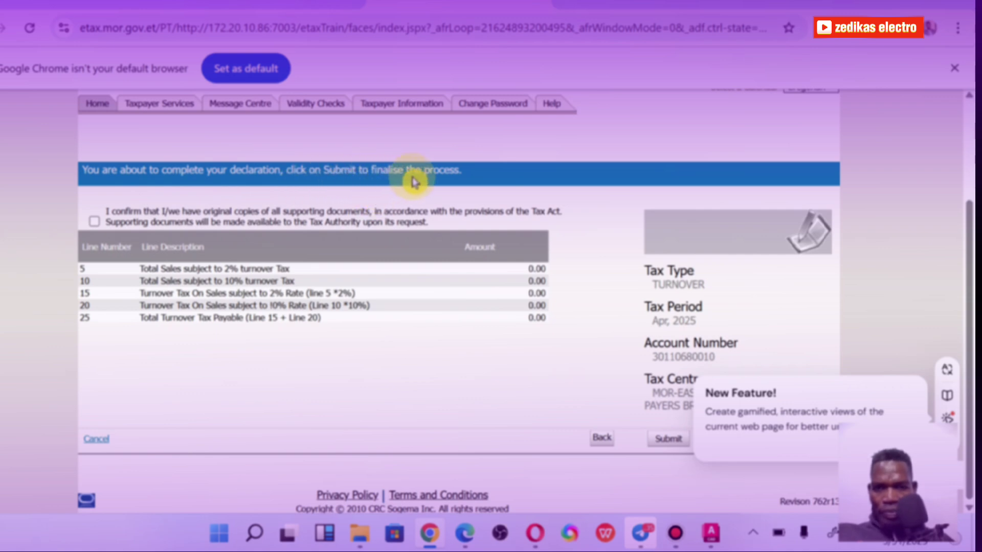
Confirm possession of the original supporting documents and submit the April 2025 turnover declaration.
left_click(96, 225)
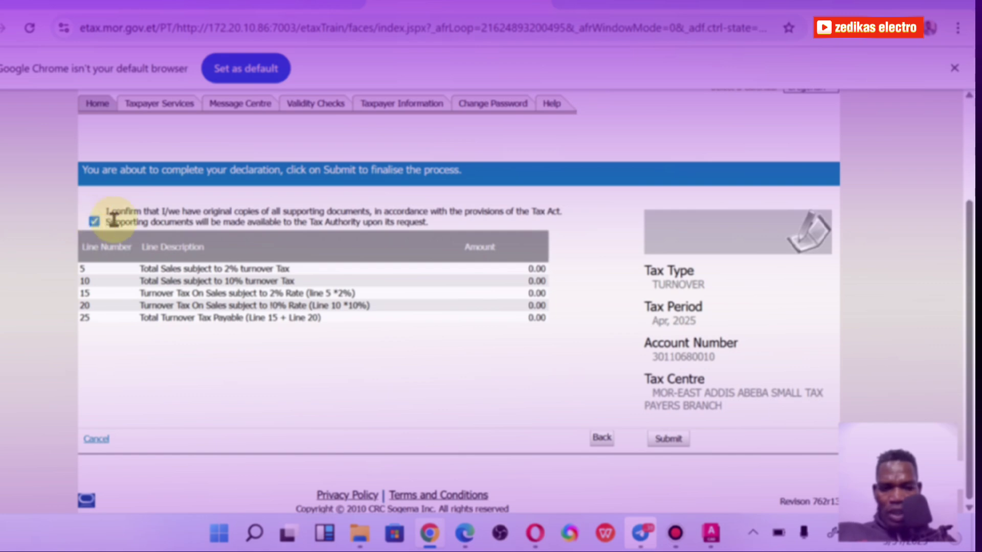
left_click(672, 441)
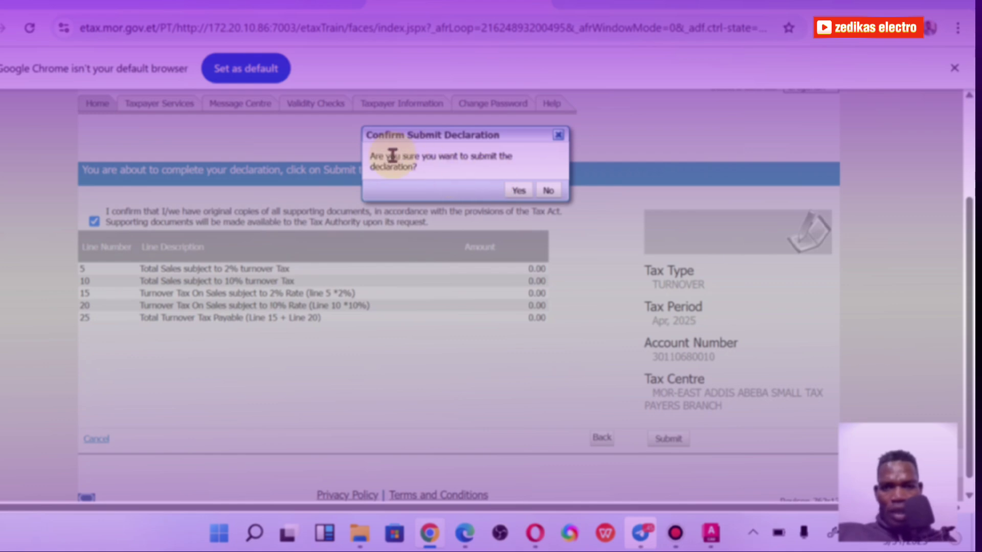
left_click(517, 190)
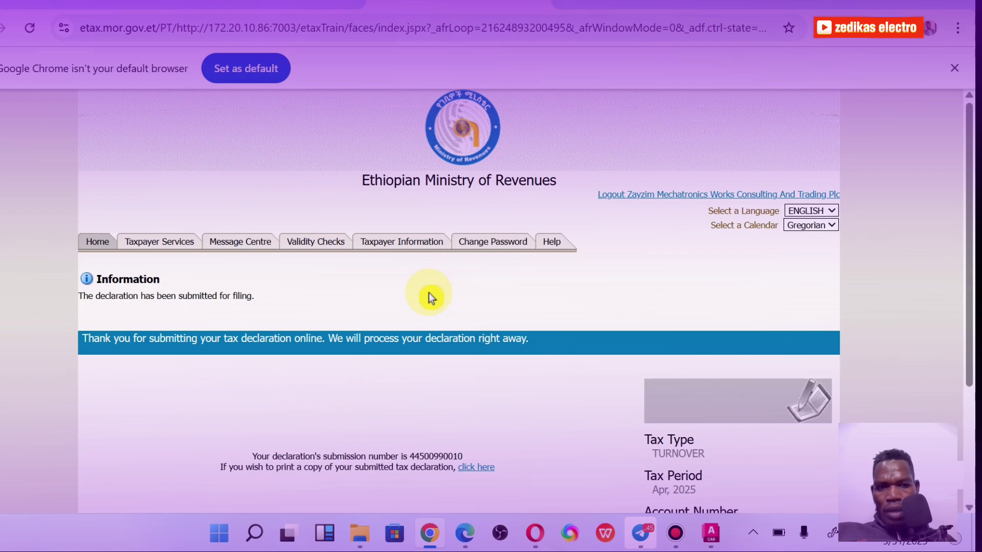
Open the copy of the submitted turnover declaration and review its taxpayer details and line amounts.
scroll(429, 295, "down", 3)
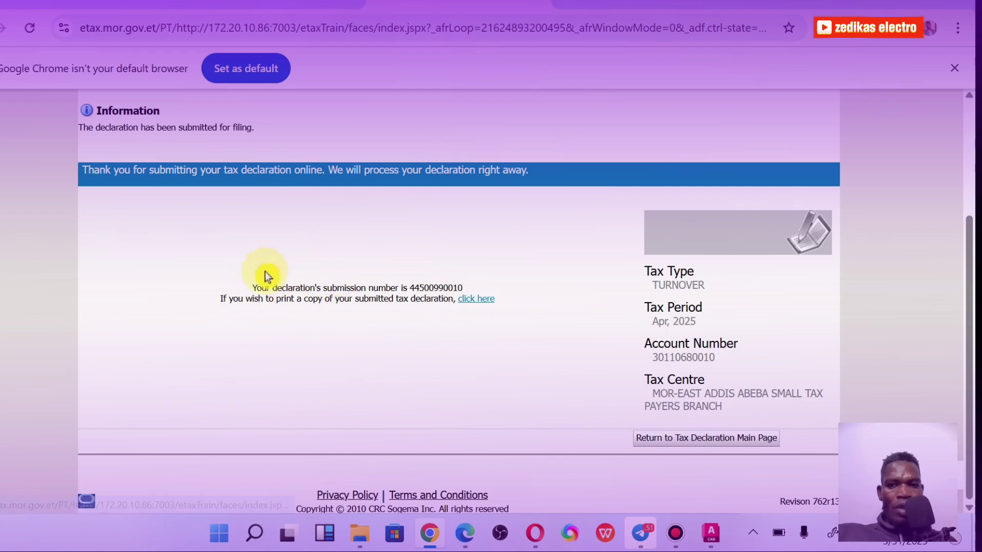
left_click(475, 299)
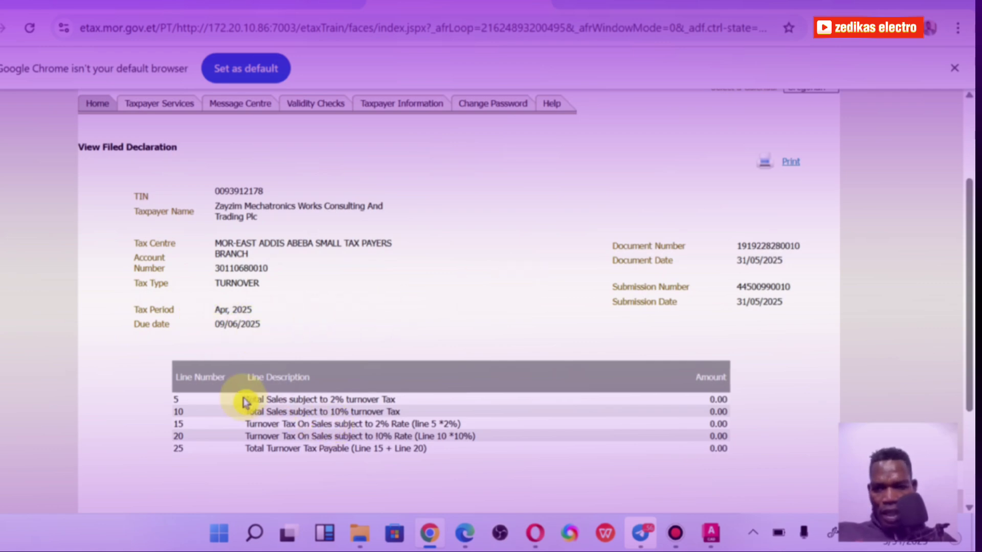
scroll(496, 360, "down", 3)
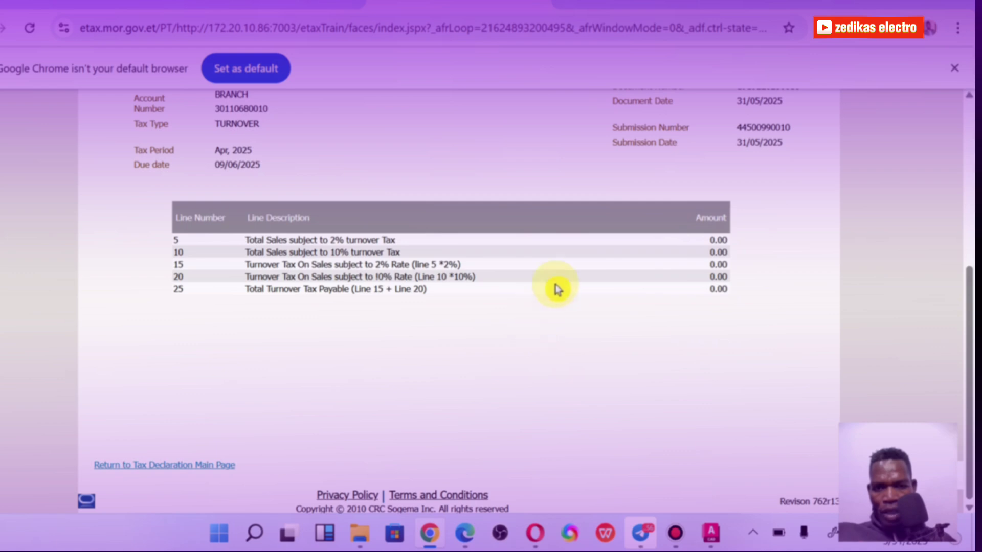
scroll(634, 200, "up", 1)
scroll(673, 269, "up", 4)
scroll(680, 266, "down", 5)
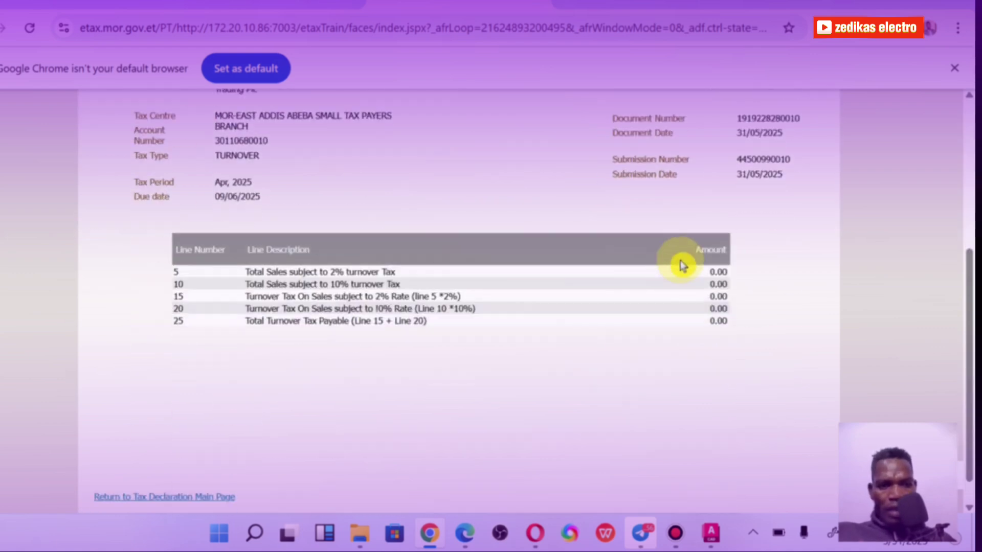
scroll(682, 265, "up", 5)
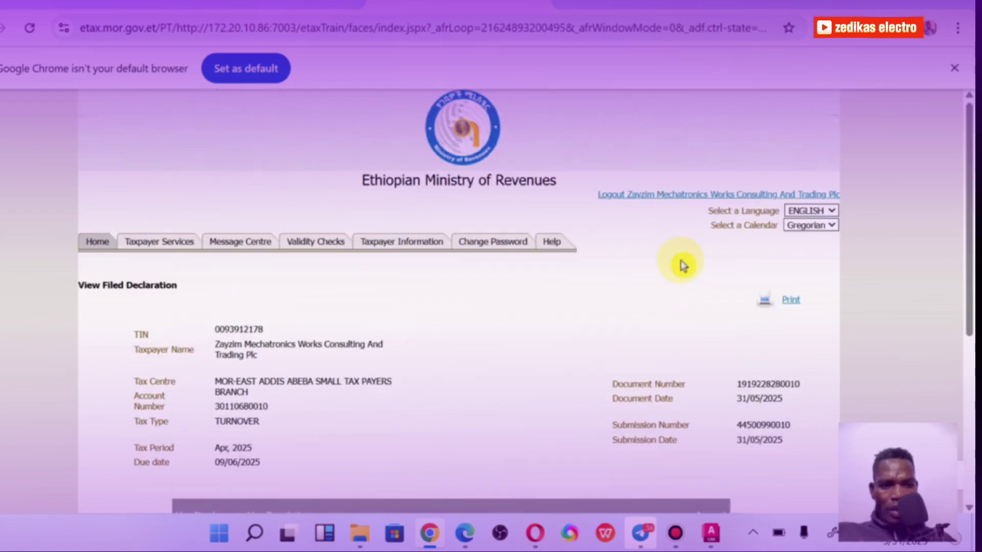
Open the printable report of the filed declaration and look through the page from taxpayer information to signatures.
left_click(784, 303)
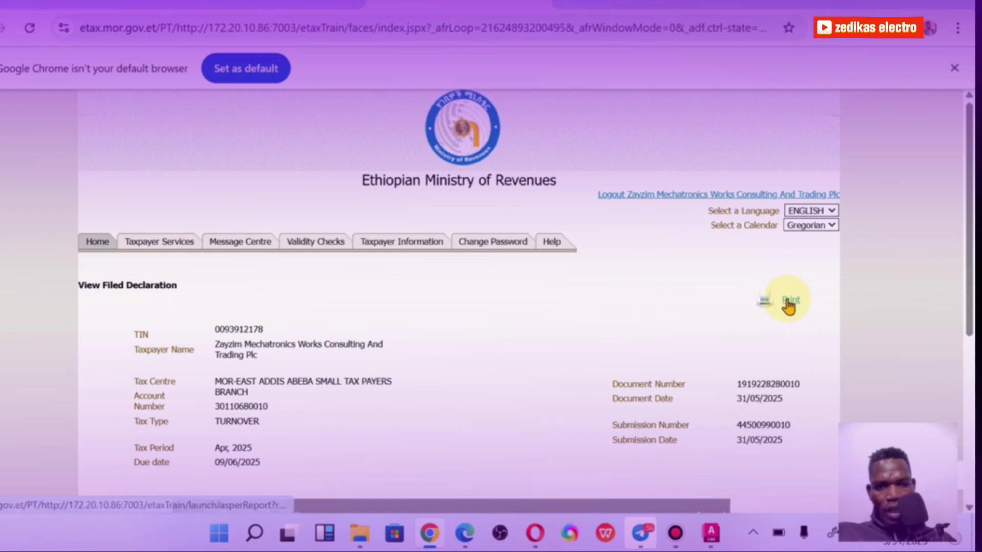
left_click(789, 305)
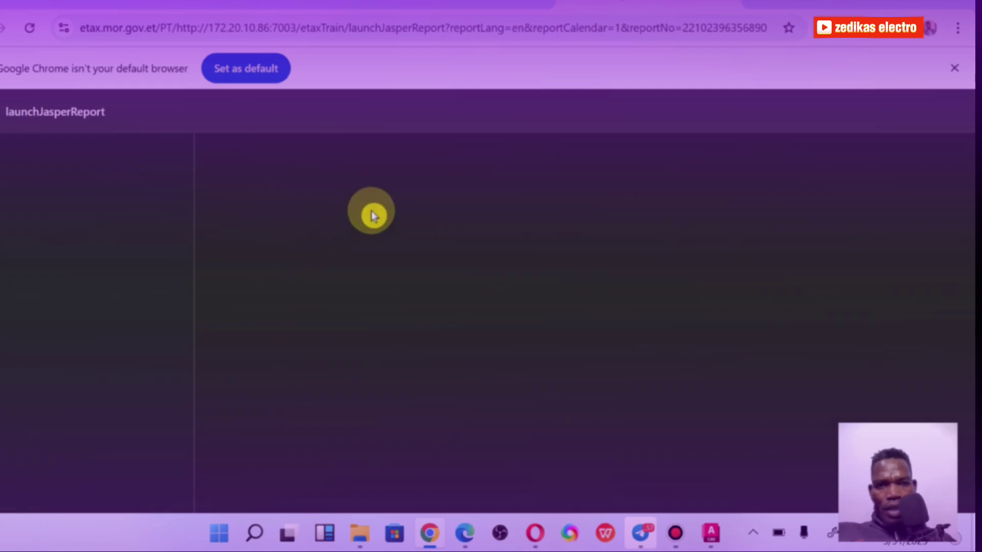
scroll(456, 232, "down", 10)
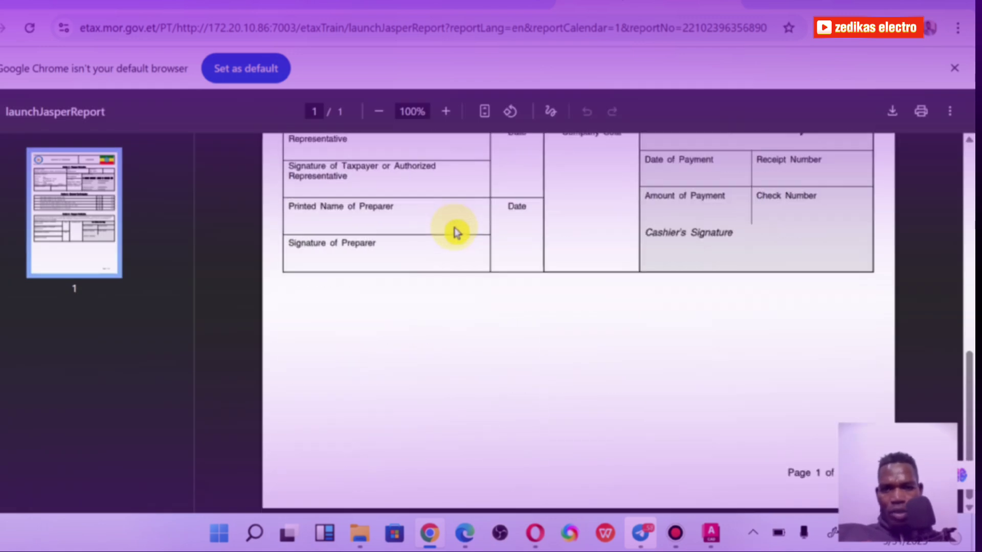
scroll(455, 233, "up", 10)
scroll(455, 234, "down", 10)
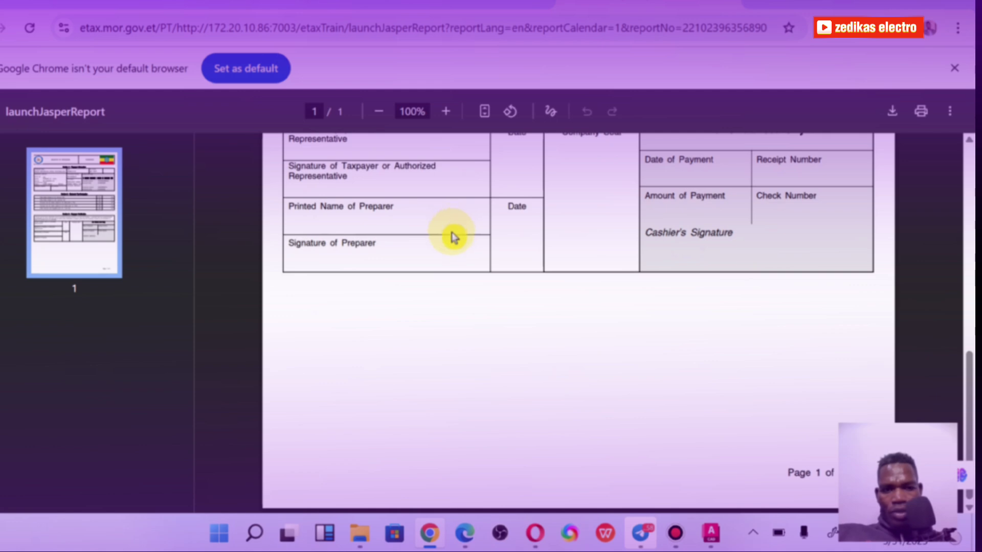
scroll(454, 237, "up", 10)
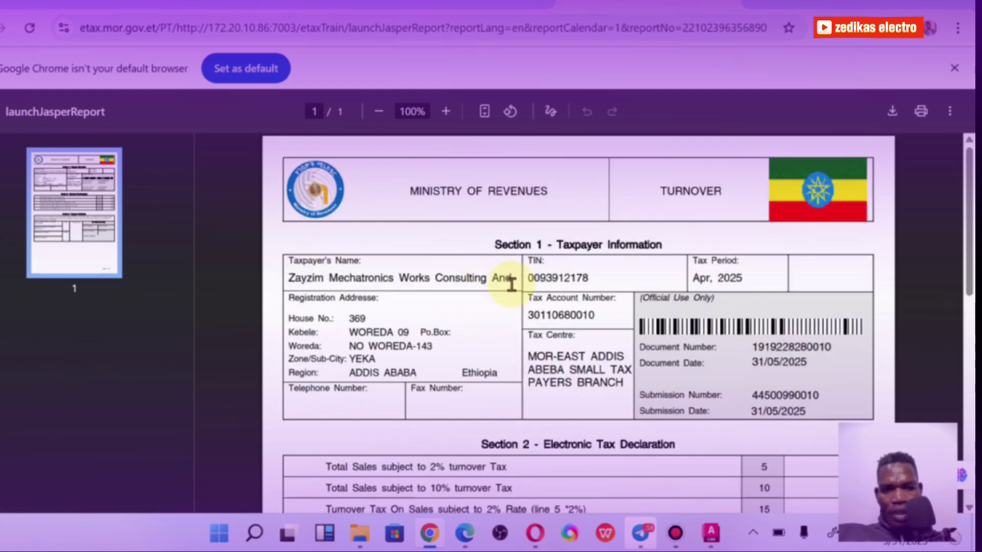
scroll(511, 284, "down", 10)
scroll(511, 284, "up", 10)
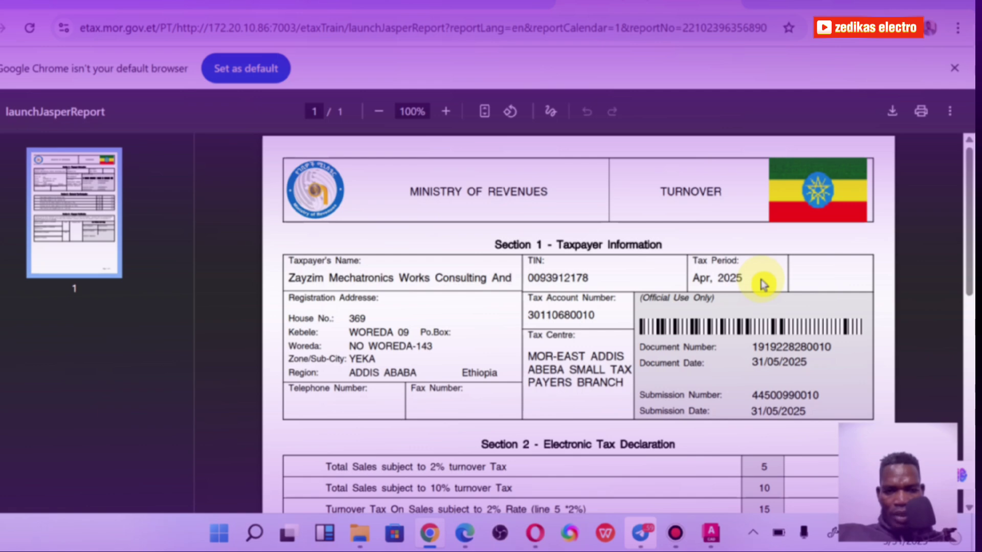
Download the printable turnover report and save it as "april,2025 report.pdf" in the Downloads folder.
scroll(607, 332, "down", 10)
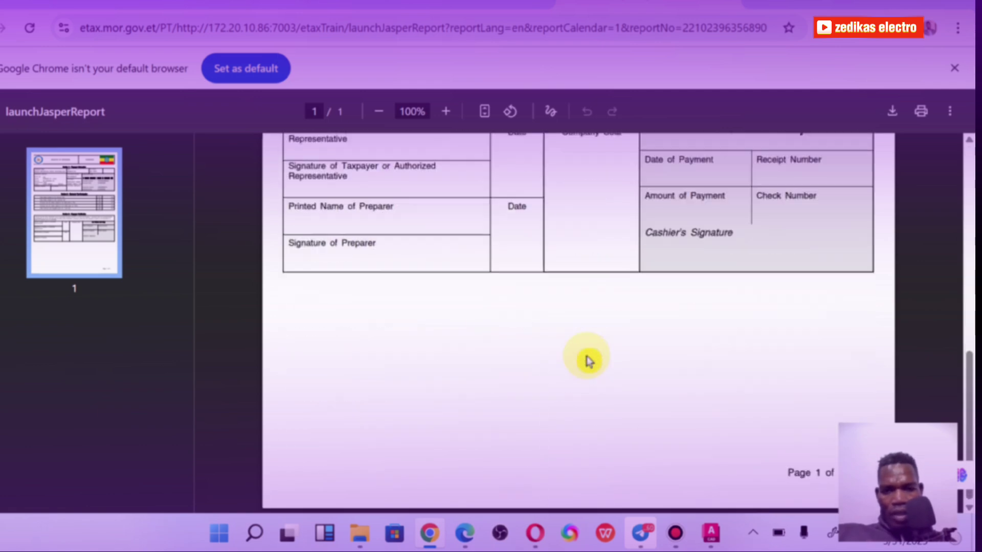
scroll(586, 359, "up", 10)
scroll(576, 351, "down", 8)
scroll(572, 348, "up", 10)
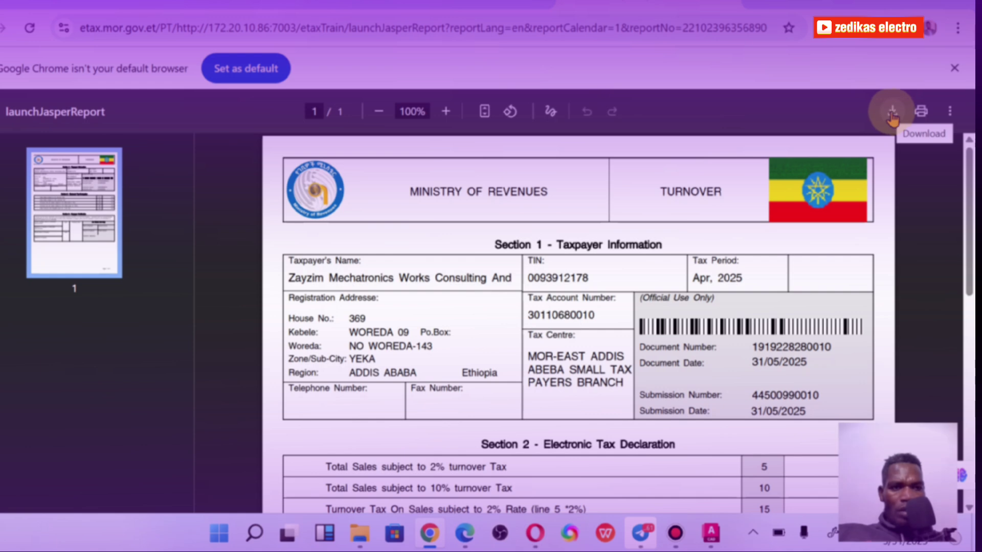
left_click(892, 116)
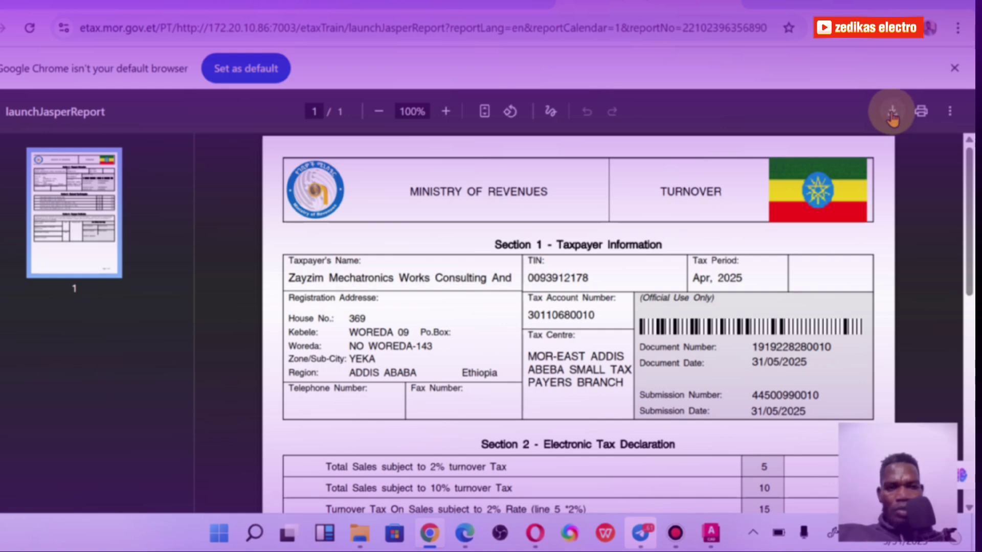
left_click(893, 119)
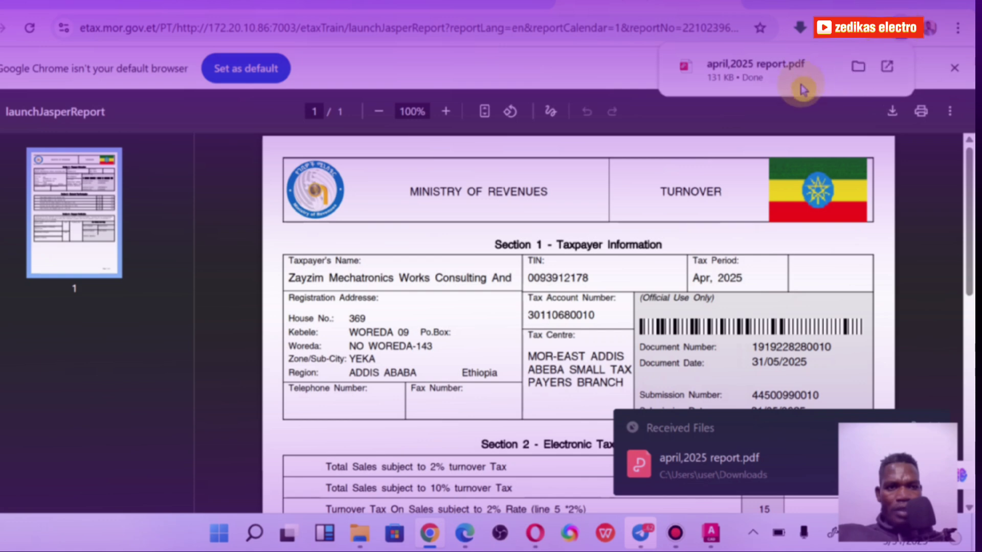
Locate the downloaded "april,2025 report" file in the Downloads folder and open it in WPS PDF.
left_click(859, 75)
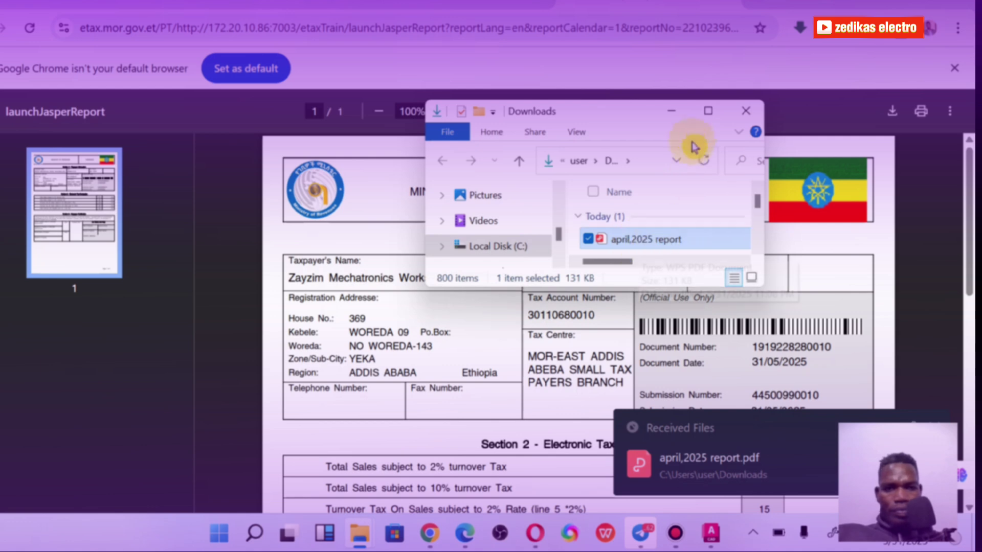
left_click(706, 111)
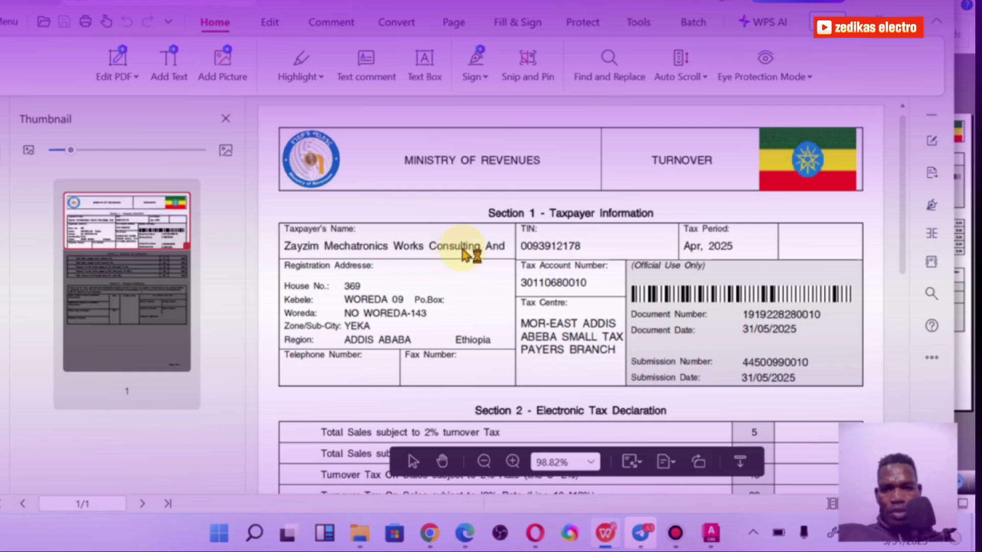
scroll(460, 256, "down", 6)
scroll(430, 237, "up", 6)
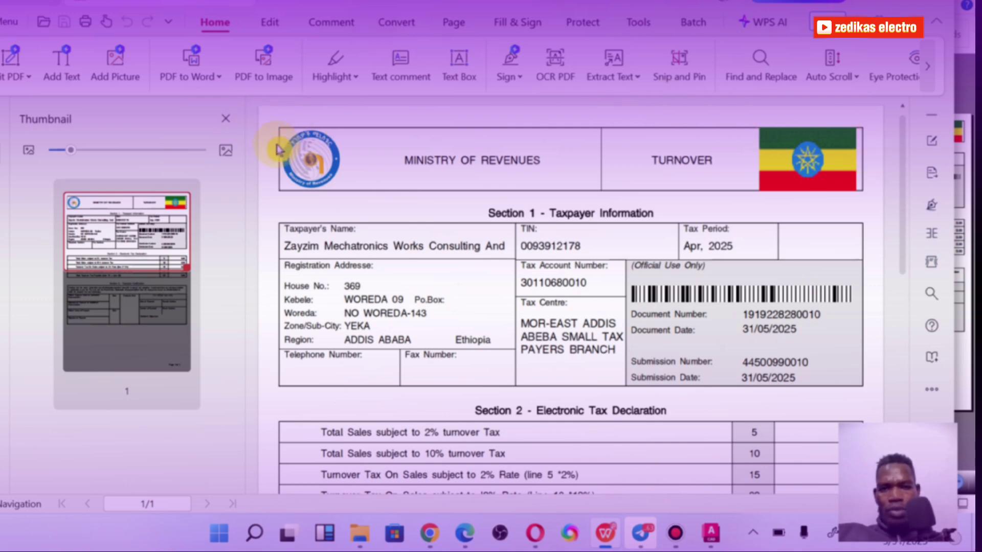
Review the saved turnover report's taxpayer information, electronic tax declaration lines, and certification section with its signature, date and company seal fields.
scroll(278, 150, "down", 10)
scroll(277, 150, "up", 3)
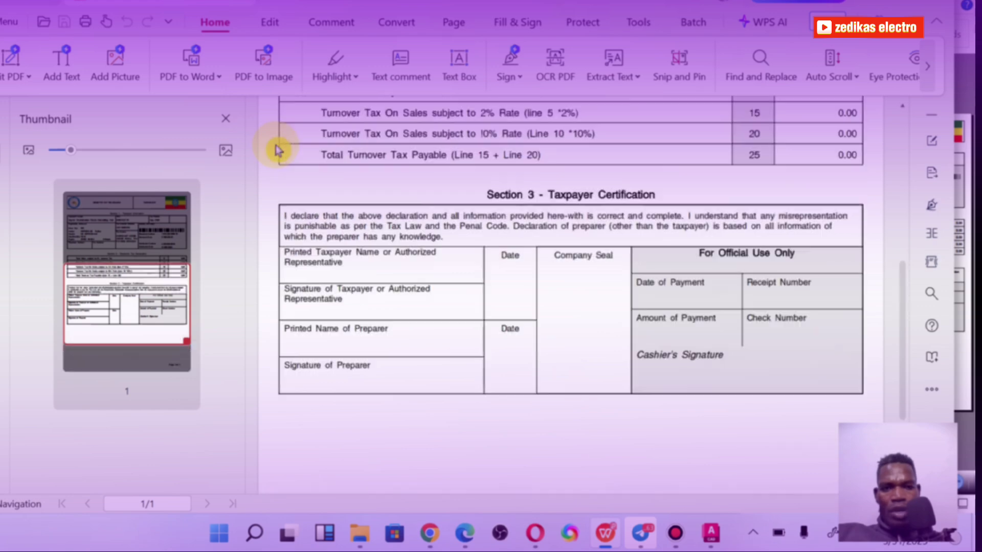
scroll(278, 150, "up", 5)
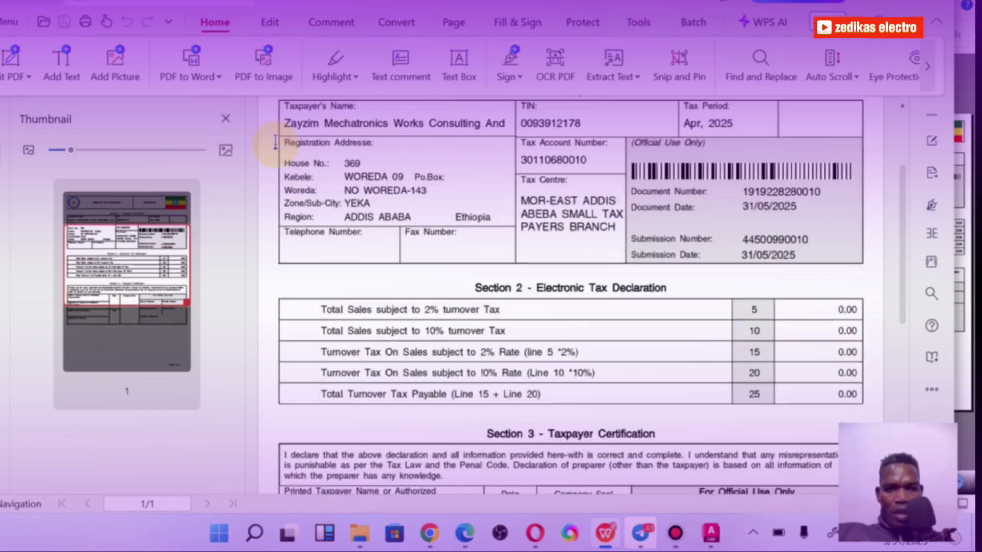
scroll(275, 141, "up", 1)
scroll(277, 149, "down", 5)
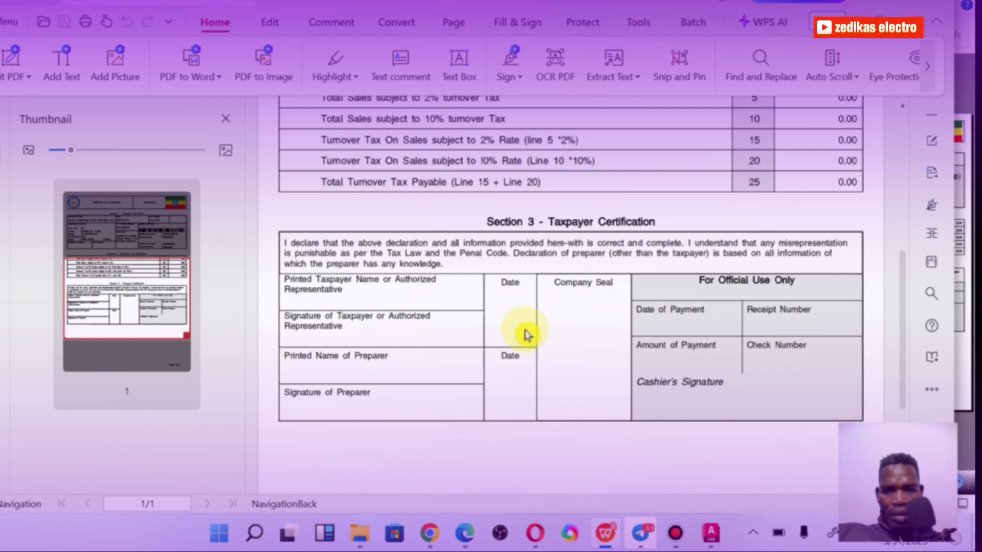
scroll(561, 327, "up", 5)
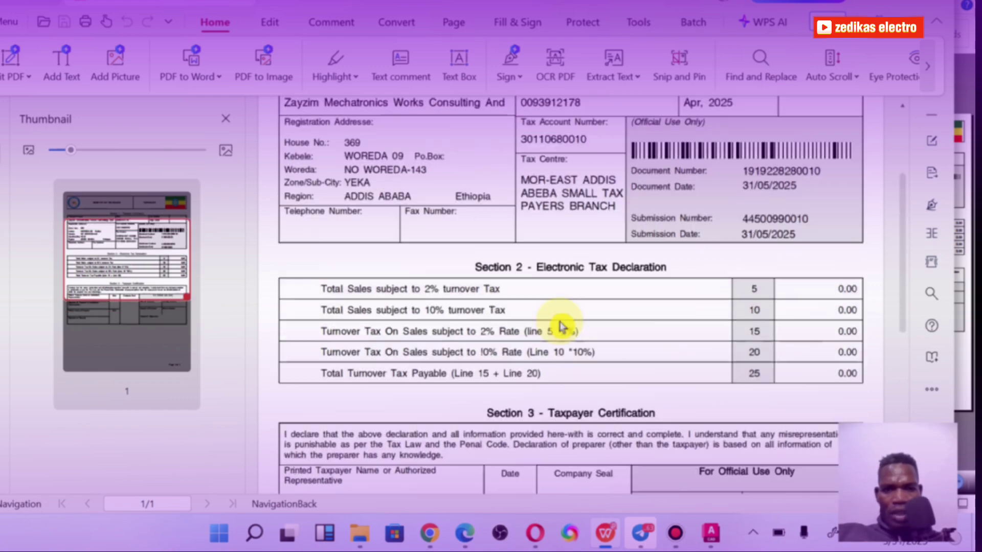
scroll(557, 312, "down", 3)
scroll(556, 312, "down", 4)
scroll(554, 313, "up", 3)
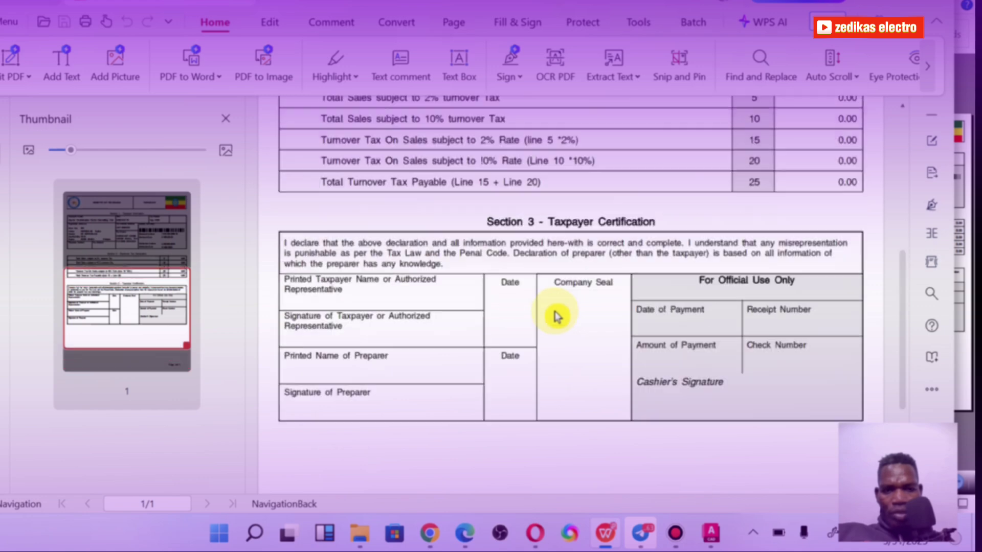
scroll(556, 316, "down", 2)
scroll(557, 317, "up", 1)
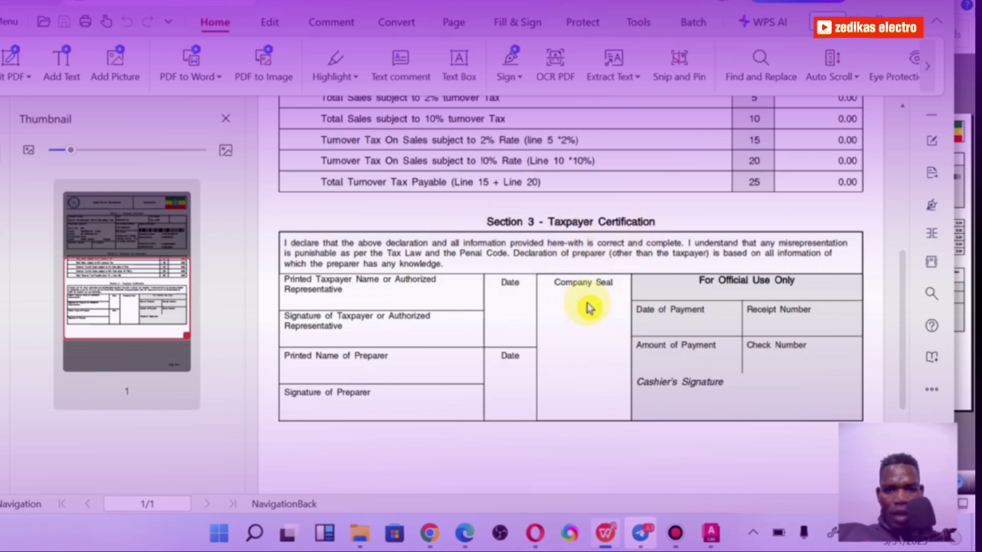
scroll(553, 319, "up", 2)
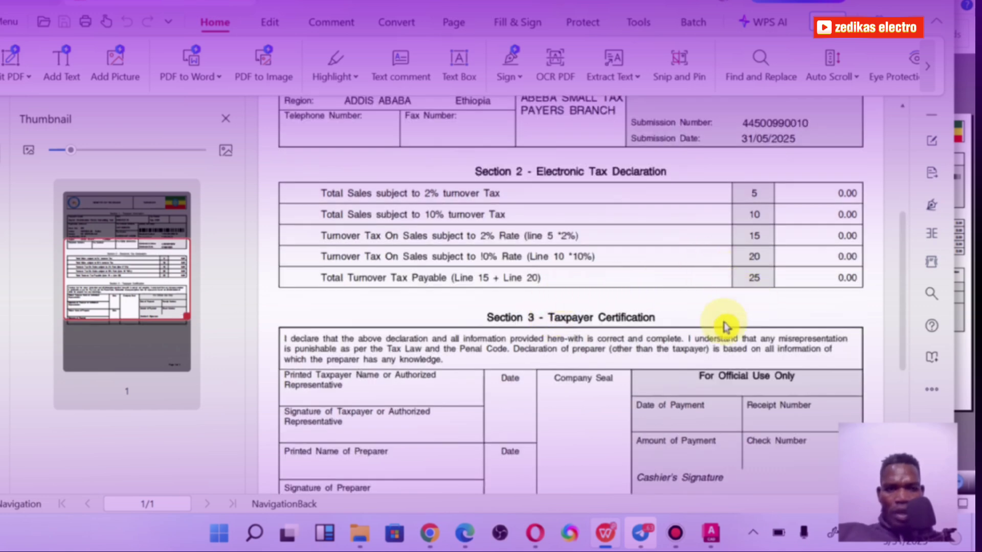
scroll(599, 287, "up", 1)
scroll(591, 280, "up", 4)
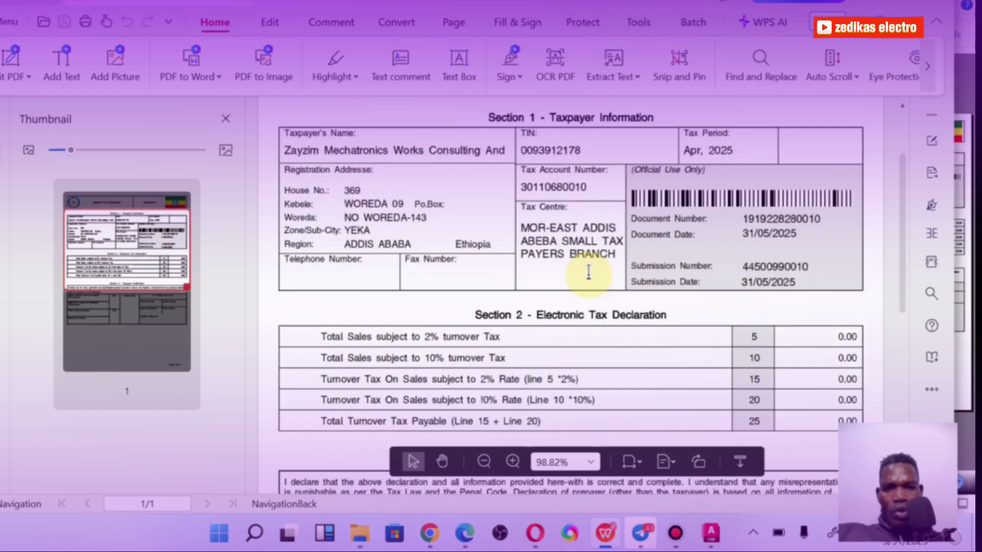
scroll(593, 277, "down", 12)
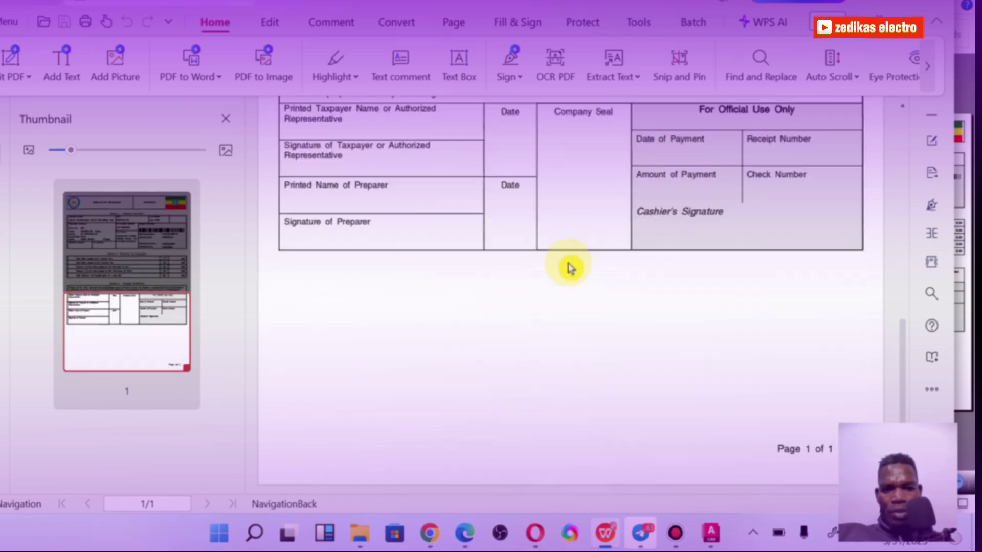
scroll(569, 266, "up", 10)
scroll(567, 260, "down", 11)
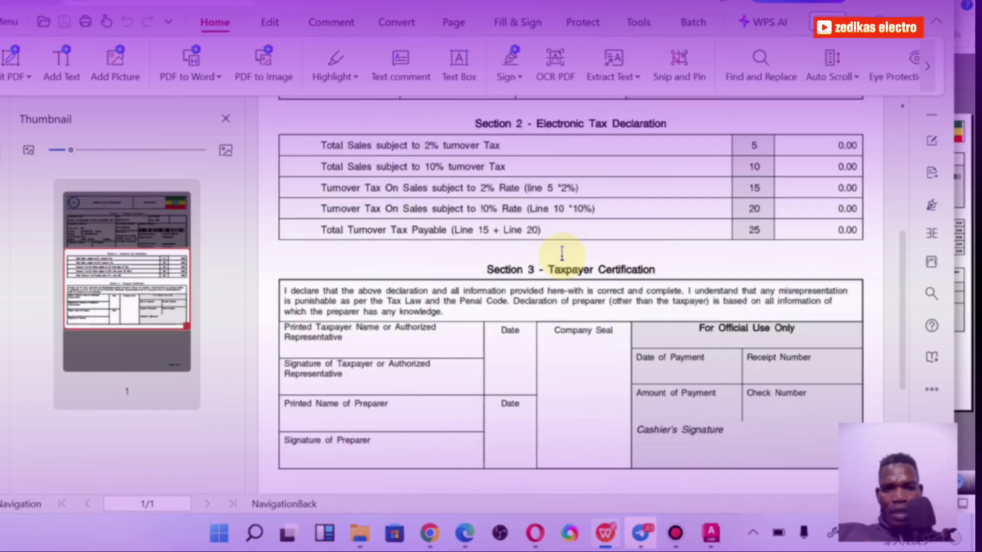
scroll(563, 259, "up", 4)
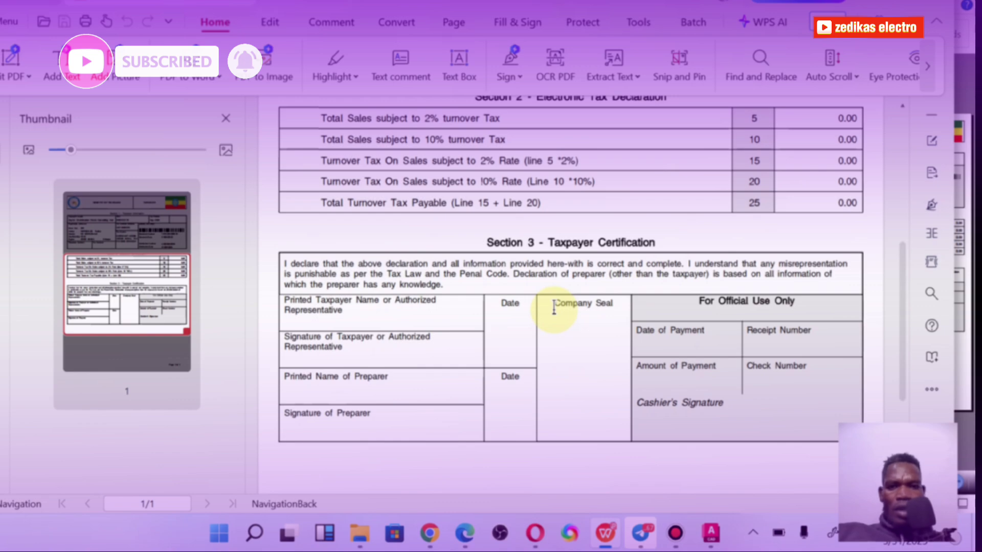
scroll(553, 307, "up", 5)
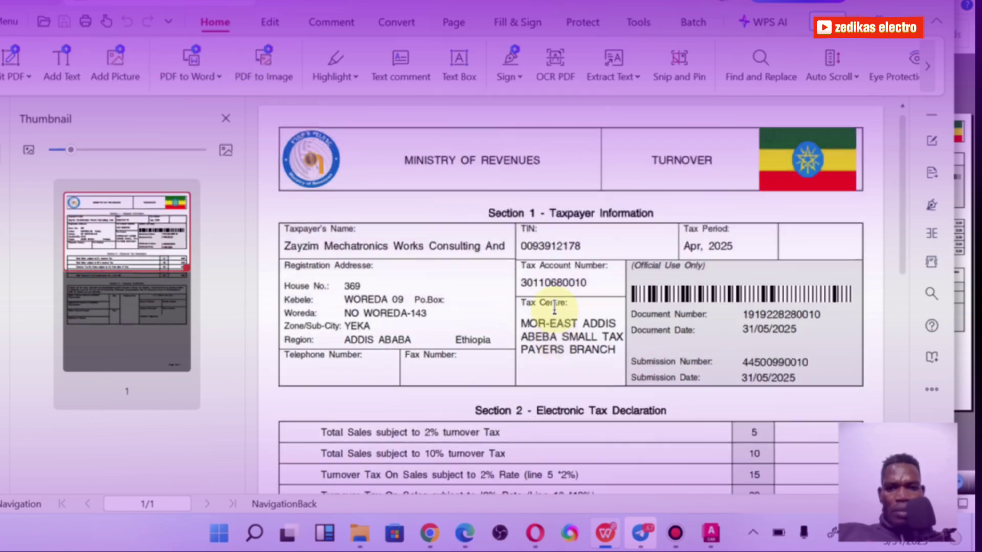
scroll(554, 306, "down", 6)
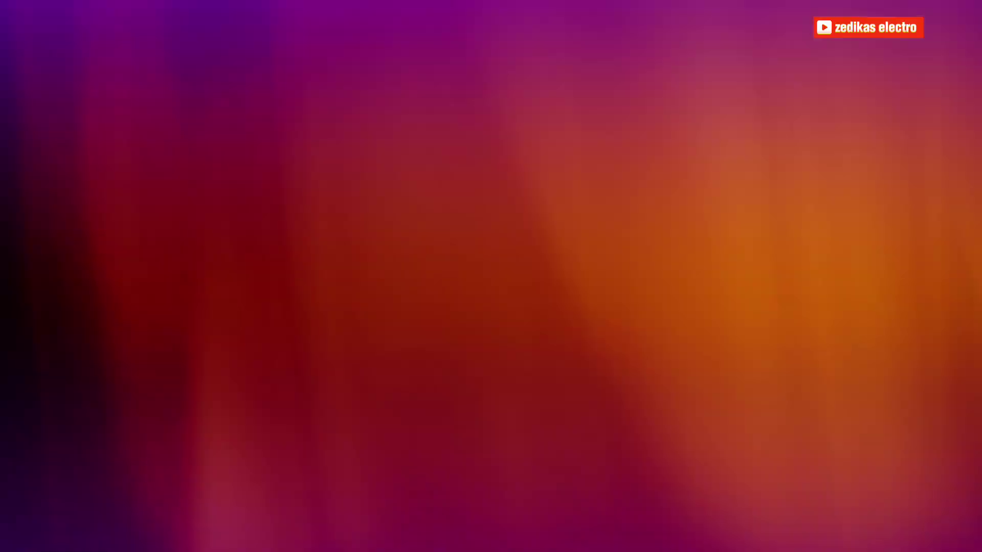